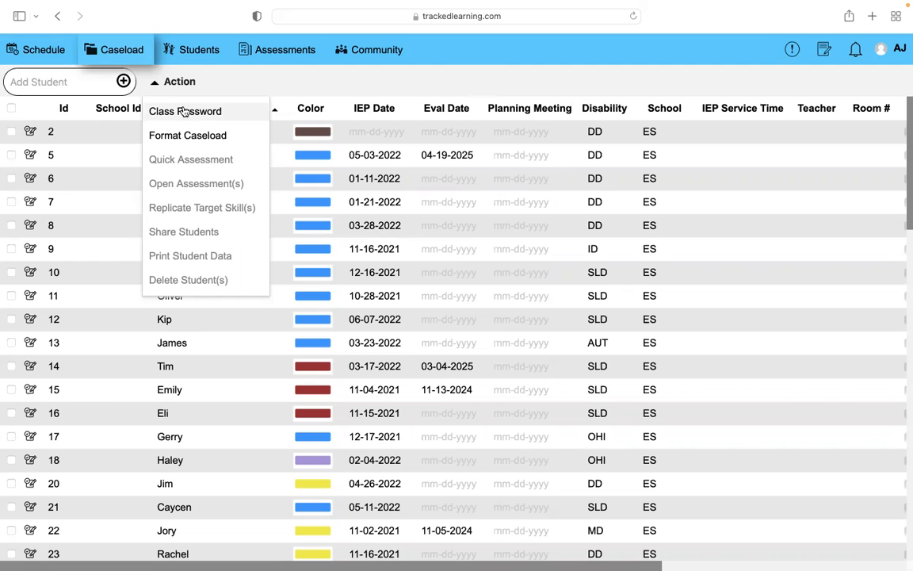
Open the Class Password dialog from the caseload actions and close it without entering a password.
{"action": "left_click", "coordinate": [668, 183]}
{"action": "scroll", "coordinate": [670, 183], "scroll_direction": "right", "scroll_amount": 3}
{"action": "scroll", "coordinate": [670, 183], "scroll_direction": "right", "scroll_amount": 5}
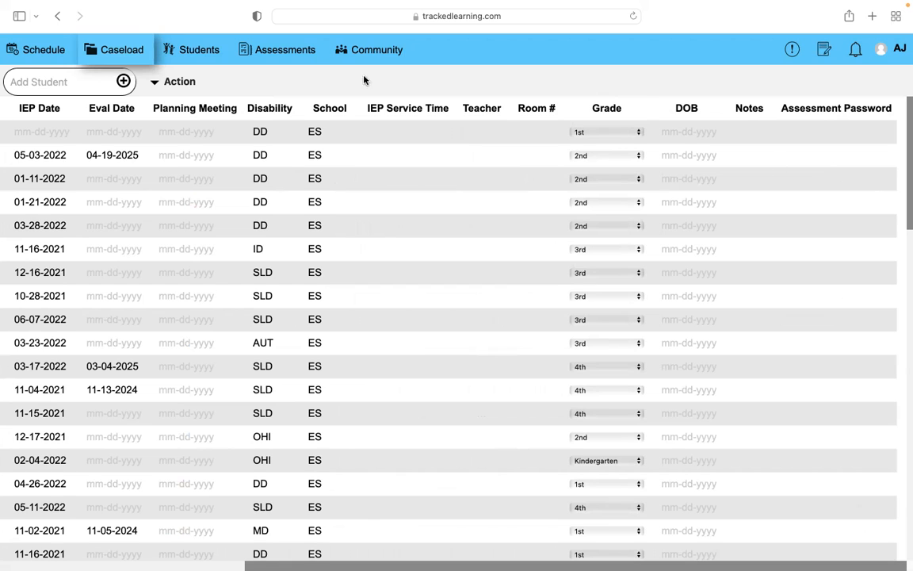
{"action": "left_click", "coordinate": [166, 81]}
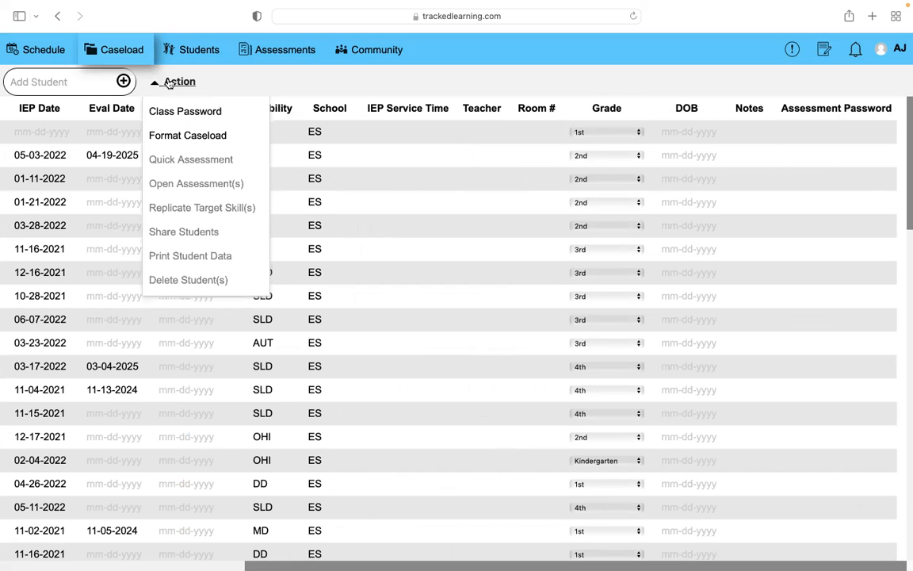
{"action": "left_click", "coordinate": [210, 112]}
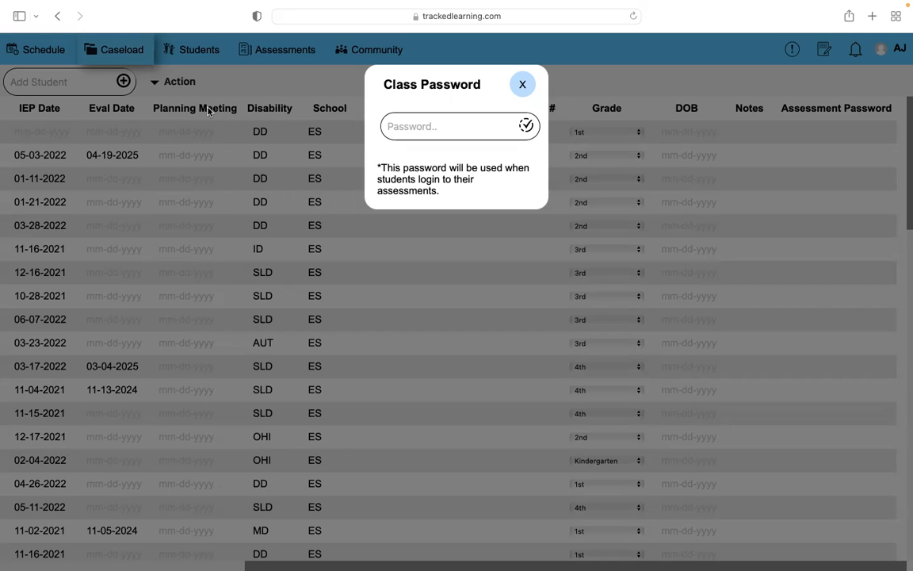
{"action": "left_click", "coordinate": [522, 85]}
{"action": "left_click", "coordinate": [175, 83]}
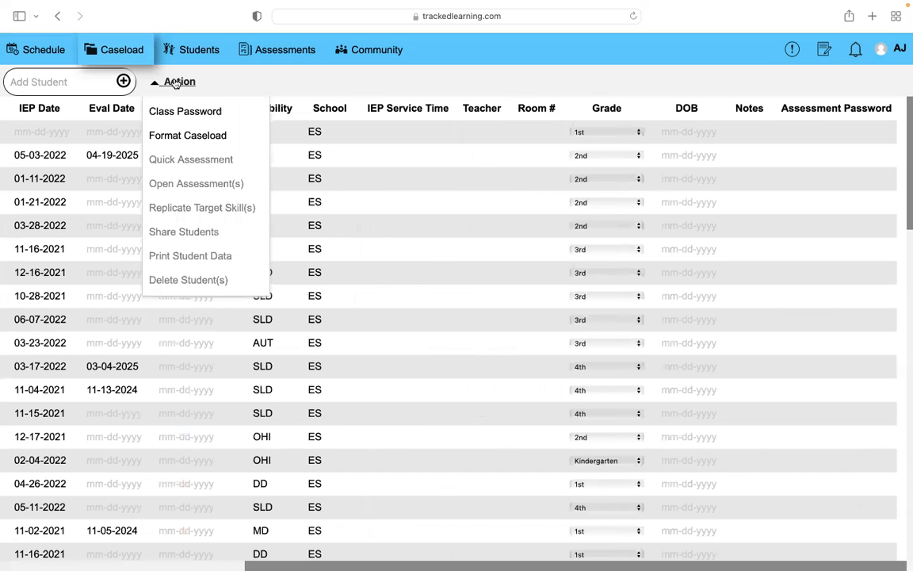
{"action": "left_click", "coordinate": [197, 134]}
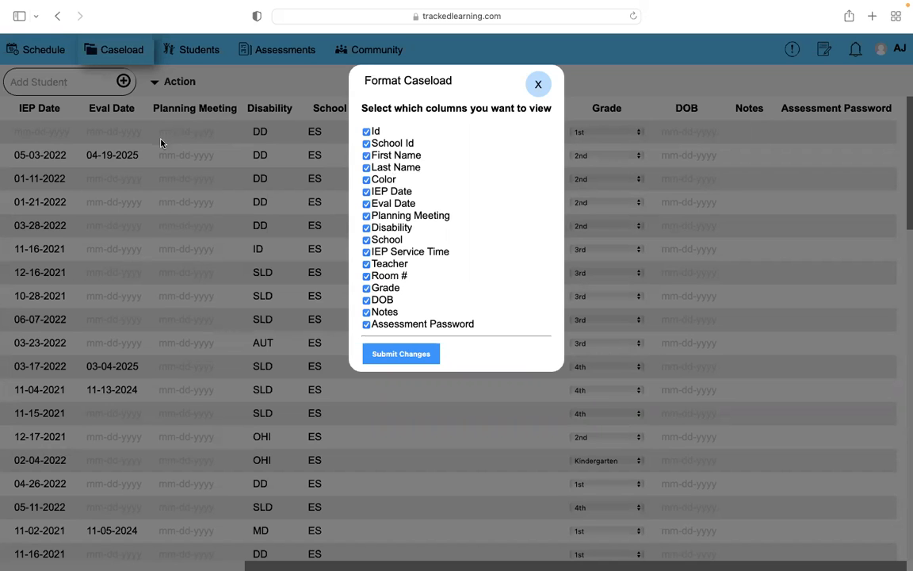
{"action": "left_click", "coordinate": [536, 84]}
Format the caseload to hide the Last Name and Color columns and submit the changes.
{"action": "scroll", "coordinate": [118, 129], "scroll_direction": "left", "scroll_amount": 5}
{"action": "left_click", "coordinate": [176, 81]}
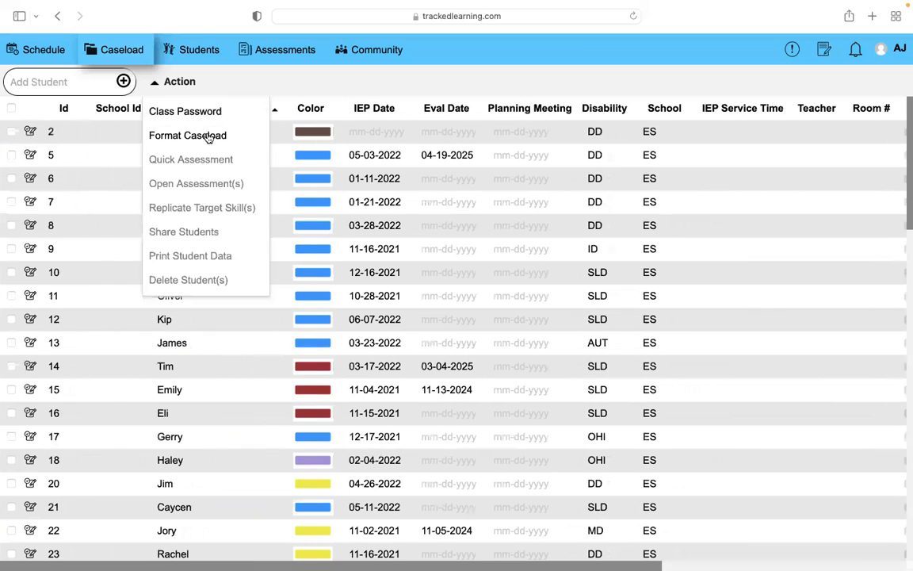
{"action": "left_click", "coordinate": [195, 136]}
{"action": "left_click", "coordinate": [376, 168]}
{"action": "left_click", "coordinate": [369, 180]}
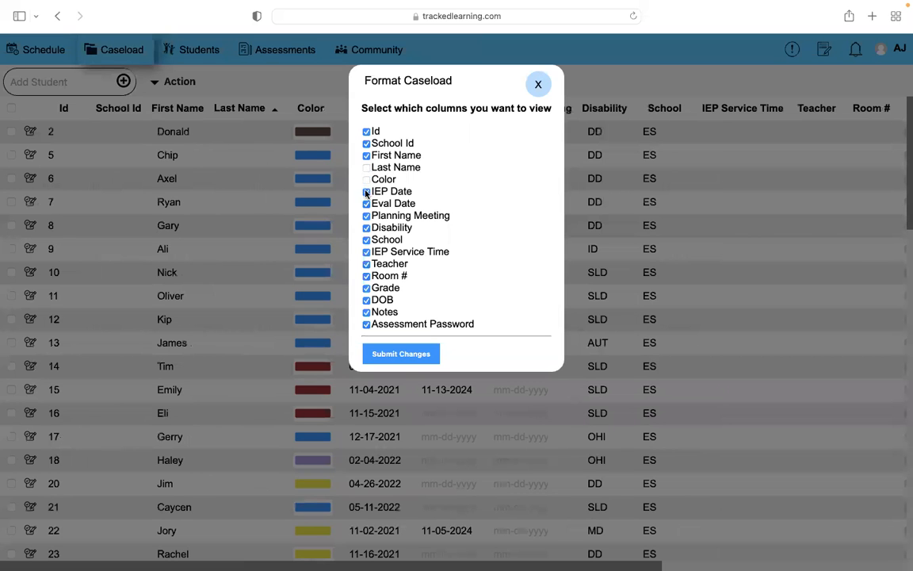
{"action": "left_click", "coordinate": [378, 354]}
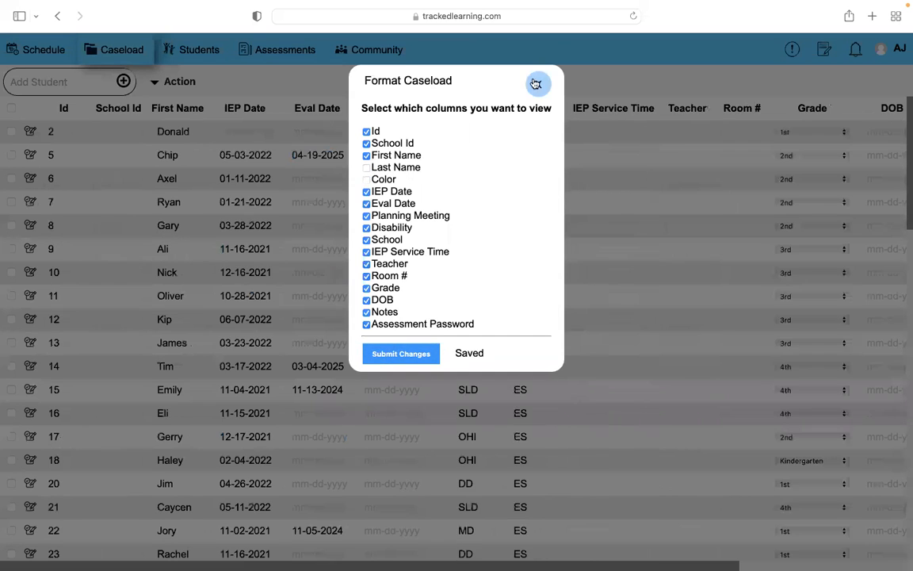
{"action": "scroll", "coordinate": [563, 191], "scroll_direction": "right", "scroll_amount": 3}
{"action": "scroll", "coordinate": [563, 192], "scroll_direction": "left", "scroll_amount": 5}
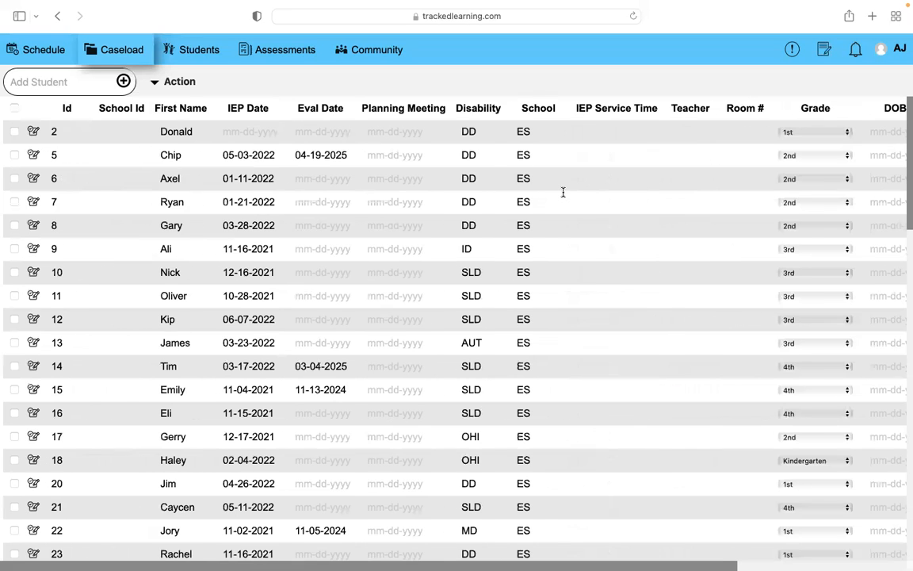
{"action": "scroll", "coordinate": [563, 192], "scroll_direction": "right", "scroll_amount": 1}
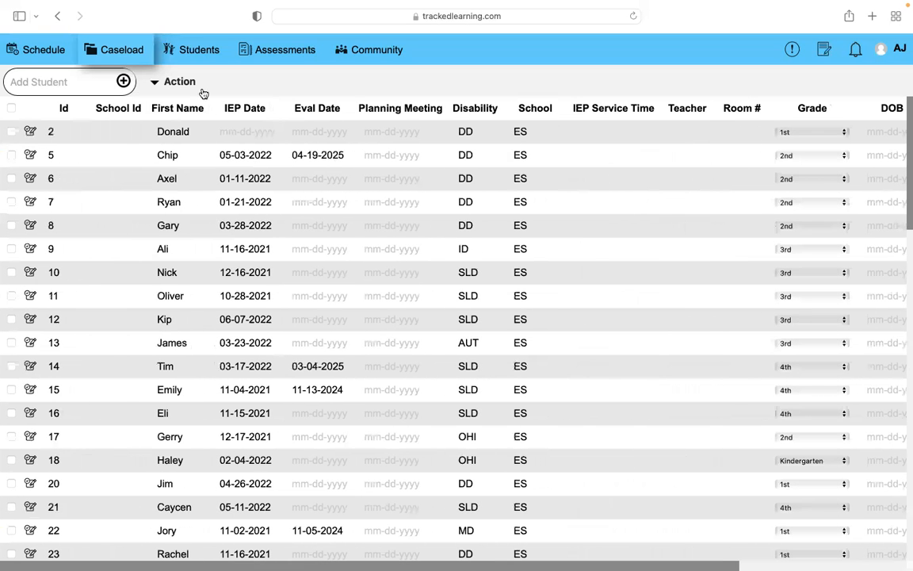
{"action": "left_click", "coordinate": [174, 82]}
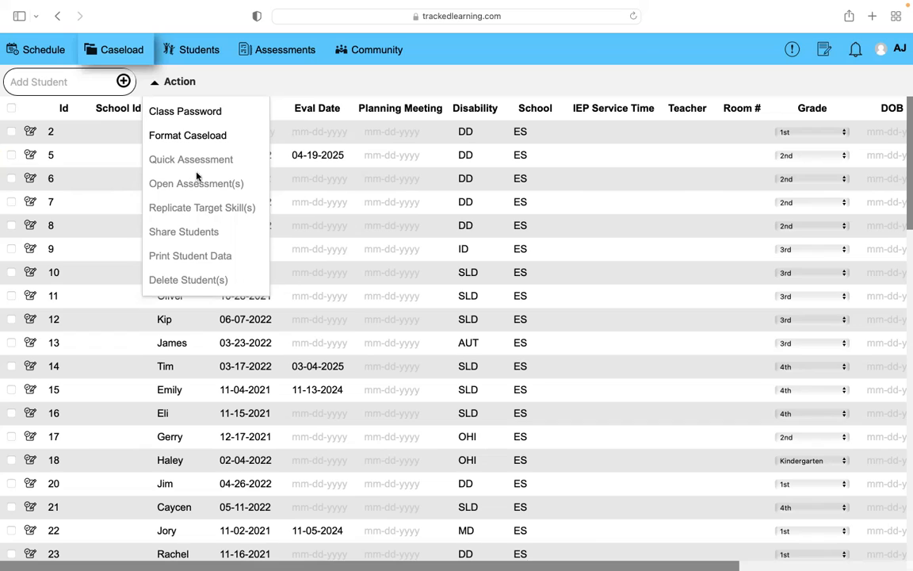
{"action": "left_click", "coordinate": [272, 82]}
Select the checkboxes of the first four students in the caseload.
{"action": "left_click", "coordinate": [11, 131]}
{"action": "left_click", "coordinate": [11, 155]}
{"action": "left_click", "coordinate": [11, 178]}
{"action": "left_click", "coordinate": [11, 202]}
Open assessments for the selected students, expand each student's objectives to review them, and close the dialog.
{"action": "left_click", "coordinate": [177, 83]}
{"action": "left_click", "coordinate": [177, 184]}
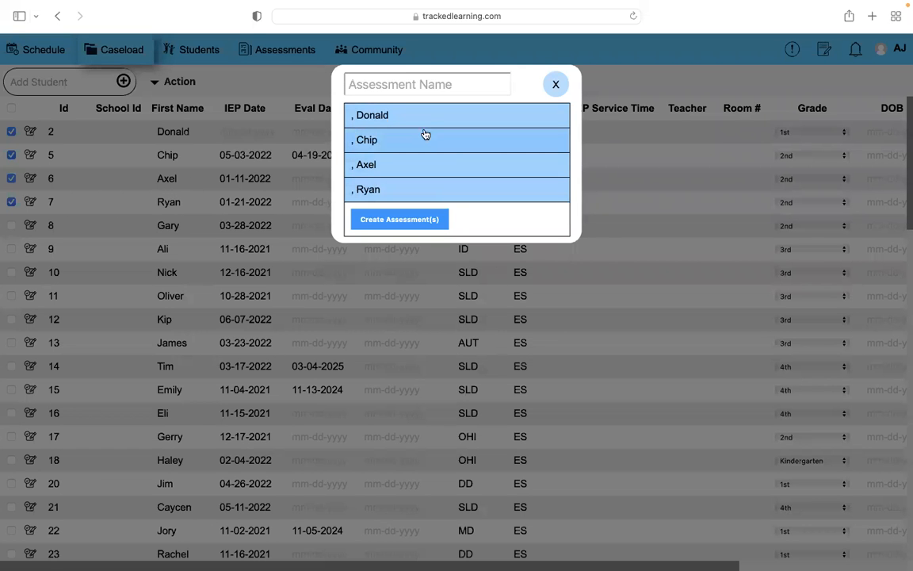
{"action": "left_click", "coordinate": [428, 119]}
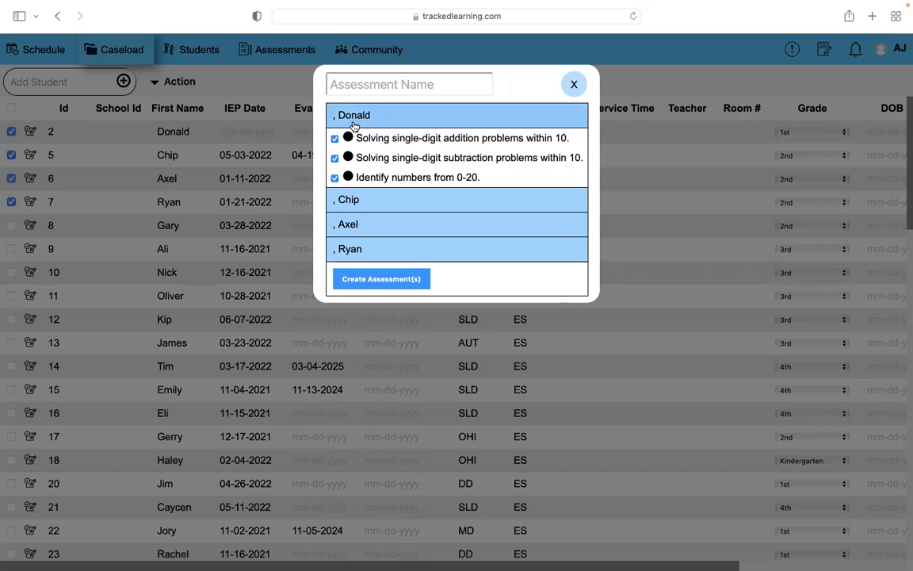
{"action": "left_click", "coordinate": [383, 117]}
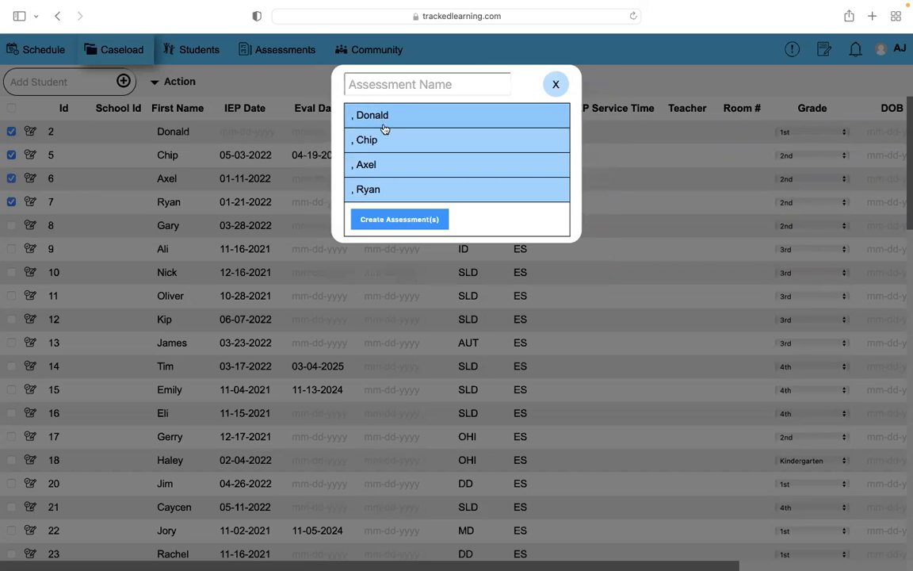
{"action": "left_click", "coordinate": [373, 141]}
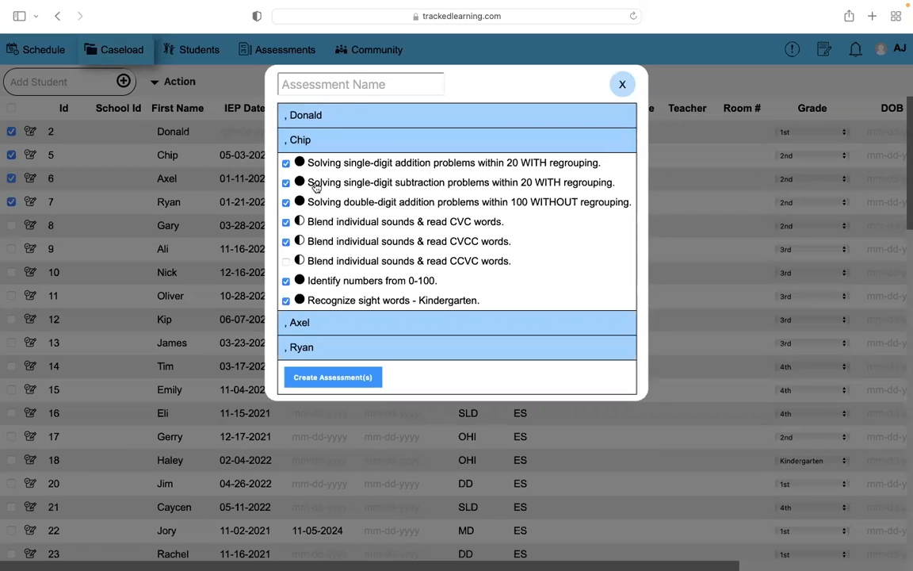
{"action": "left_click", "coordinate": [344, 148]}
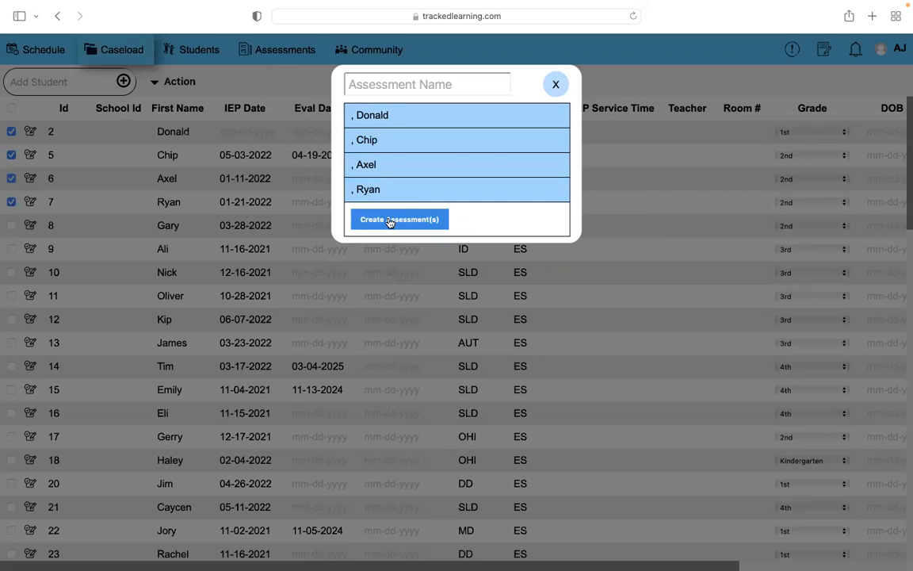
{"action": "left_click", "coordinate": [414, 193]}
{"action": "left_click", "coordinate": [365, 166]}
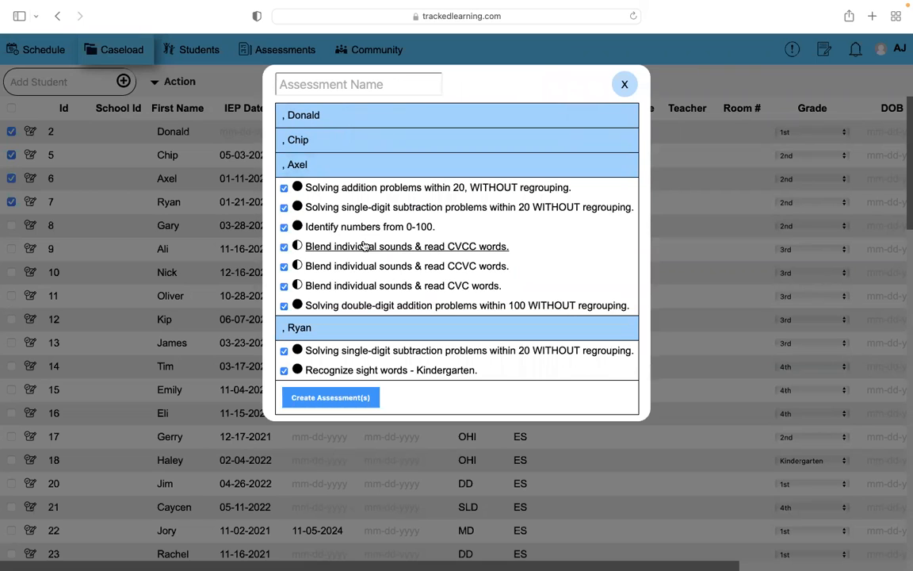
{"action": "left_click", "coordinate": [374, 146]}
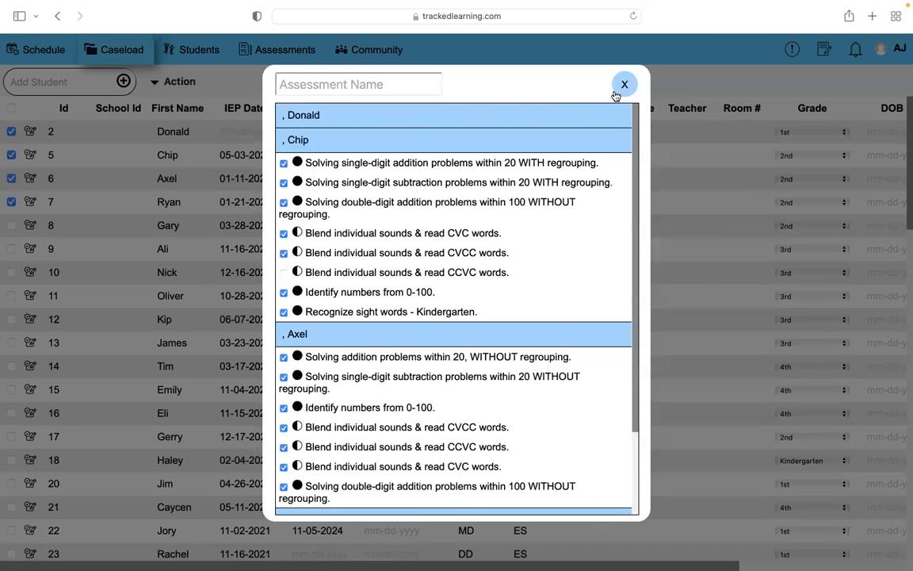
{"action": "left_click", "coordinate": [623, 87]}
Start a Quick Assessment in Math, Basic Numeracy, and add the target skill Identify numbers from 0-10.
{"action": "left_click", "coordinate": [174, 83]}
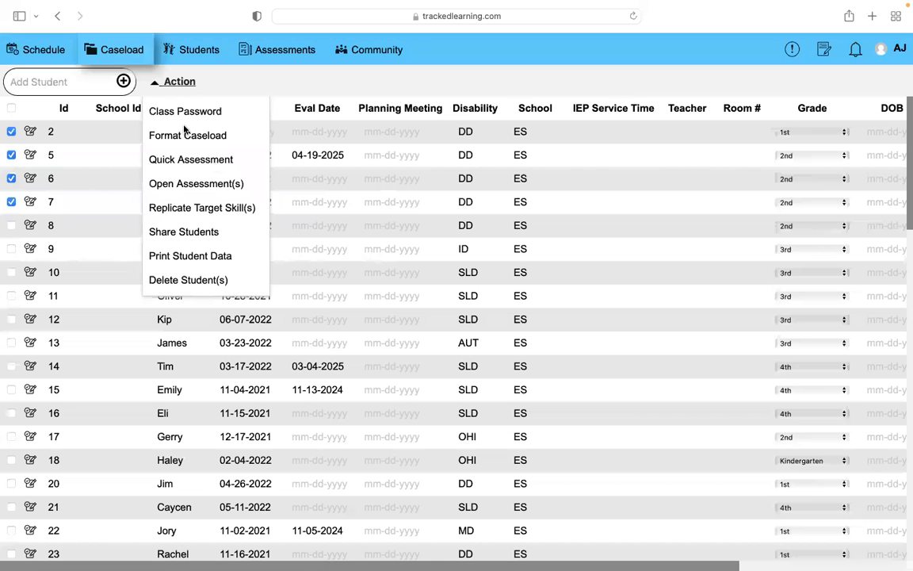
{"action": "left_click", "coordinate": [190, 164]}
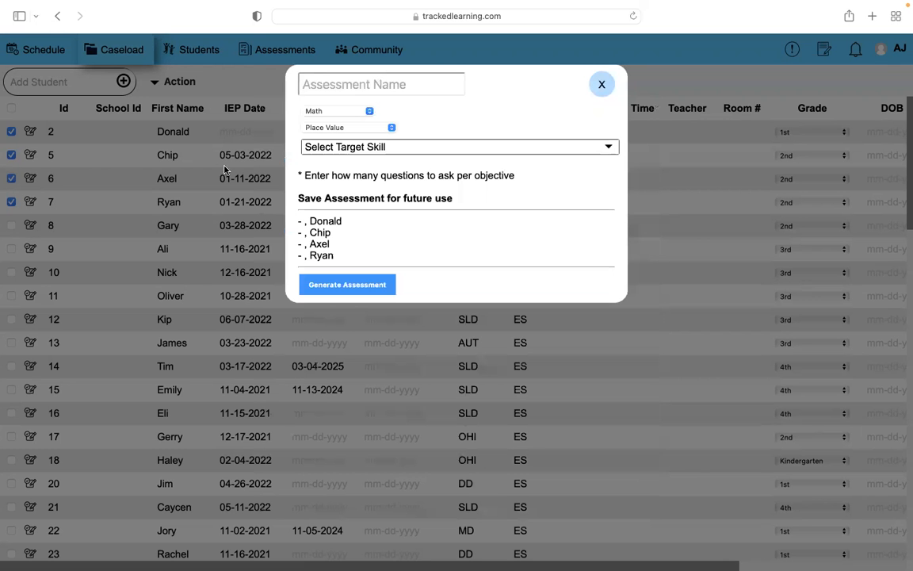
{"action": "left_click", "coordinate": [355, 127]}
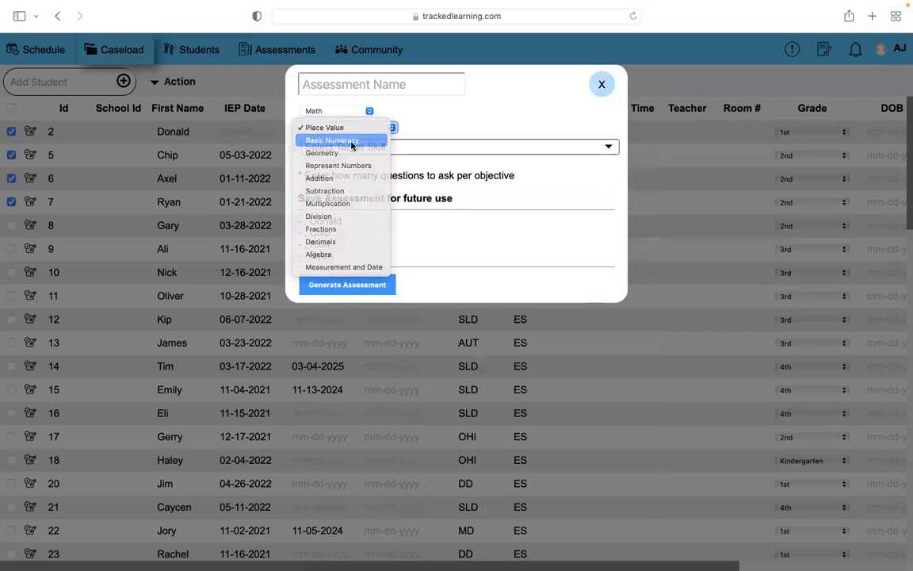
{"action": "left_click", "coordinate": [351, 141]}
{"action": "left_click", "coordinate": [379, 147]}
{"action": "left_click", "coordinate": [365, 163]}
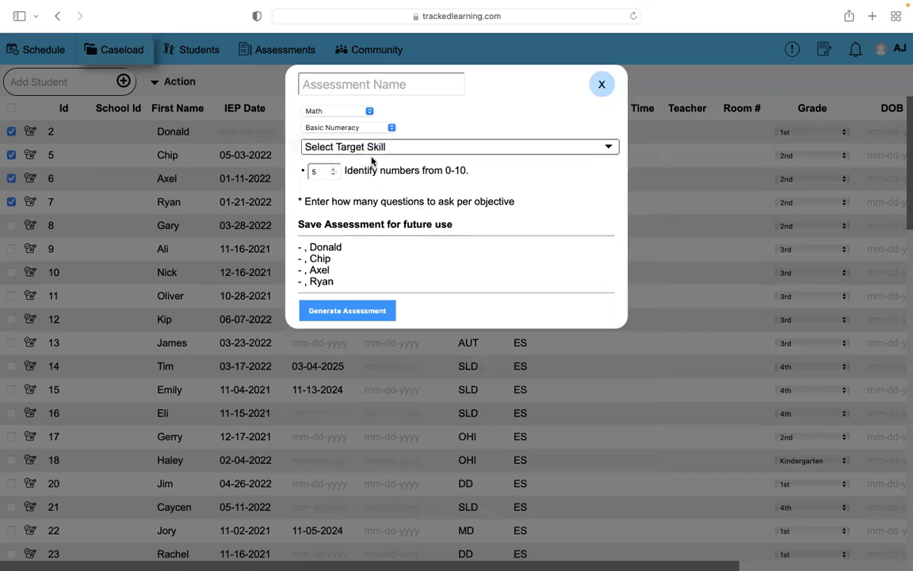
Add the target skills Identify numbers from 0-20 and Identify numbers from 0-100 to the quick assessment.
{"action": "left_click", "coordinate": [374, 143]}
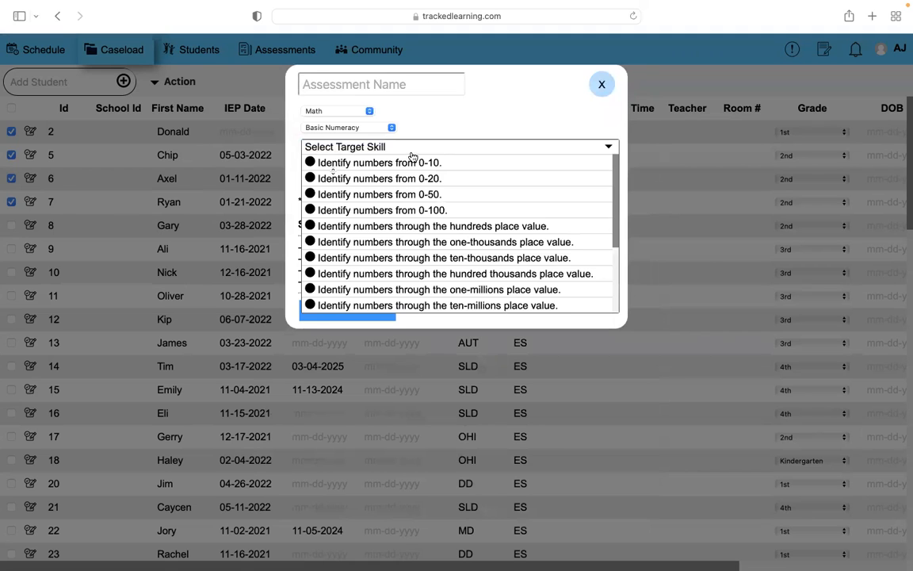
{"action": "left_click", "coordinate": [392, 184]}
{"action": "left_click", "coordinate": [422, 148]}
{"action": "left_click", "coordinate": [394, 208]}
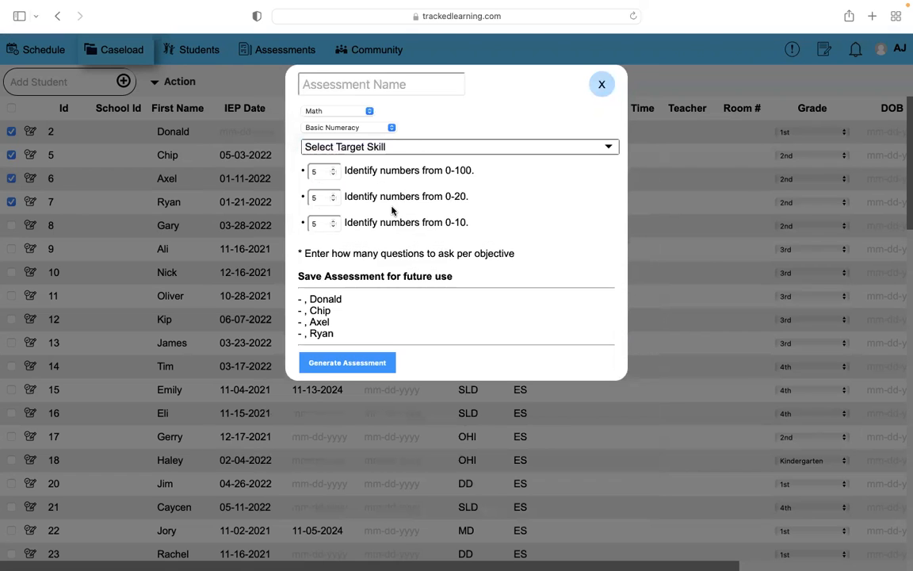
Set each of the three objectives to 3 questions, then close the quick assessment dialog.
{"action": "left_click", "coordinate": [317, 172]}
{"action": "left_click", "coordinate": [333, 175]}
{"action": "left_click", "coordinate": [333, 174]}
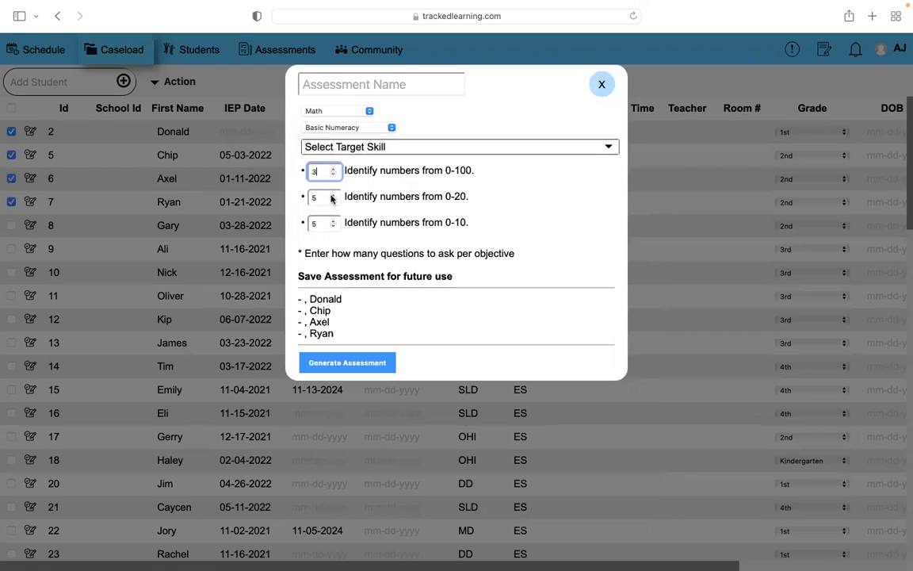
{"action": "left_click", "coordinate": [331, 201]}
{"action": "left_click", "coordinate": [332, 201]}
{"action": "left_click", "coordinate": [334, 226]}
{"action": "left_click", "coordinate": [333, 226]}
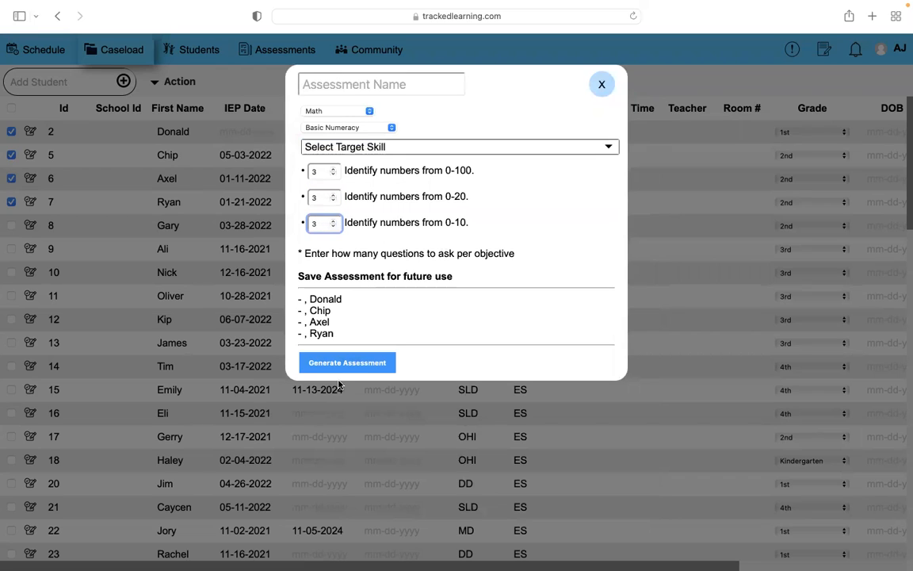
{"action": "left_click", "coordinate": [602, 86]}
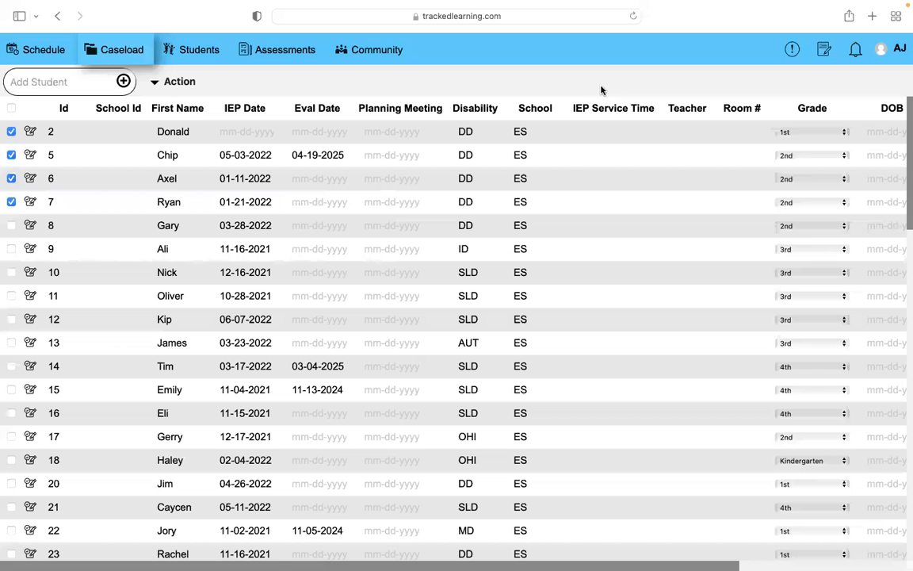
Open Replicate Target Skill(s) and try two different students as the source student to replicate.
{"action": "left_click", "coordinate": [194, 81]}
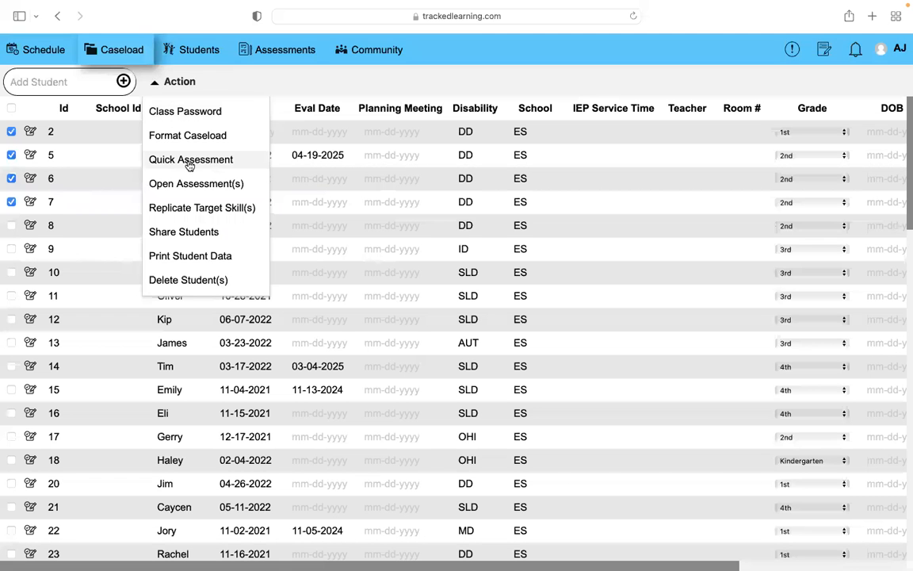
{"action": "left_click", "coordinate": [185, 208]}
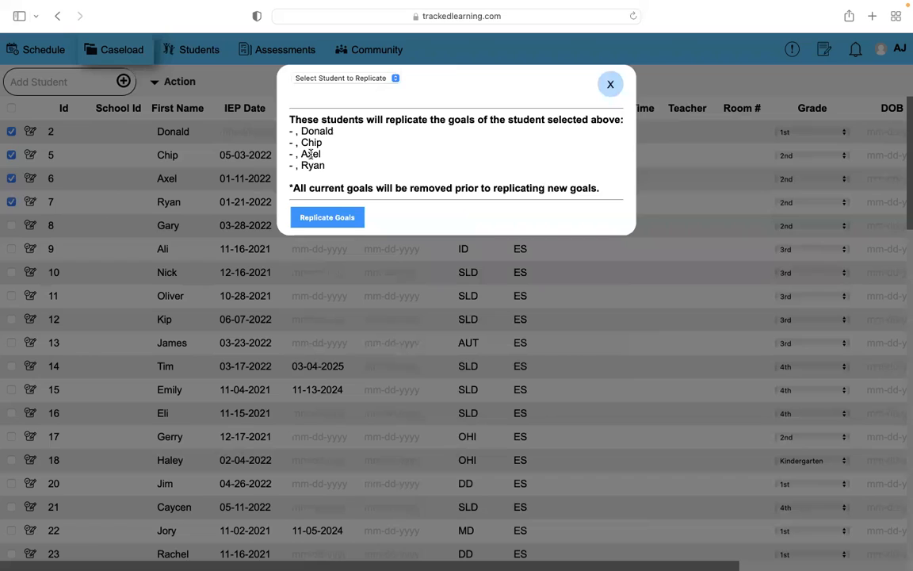
{"action": "left_click", "coordinate": [363, 80]}
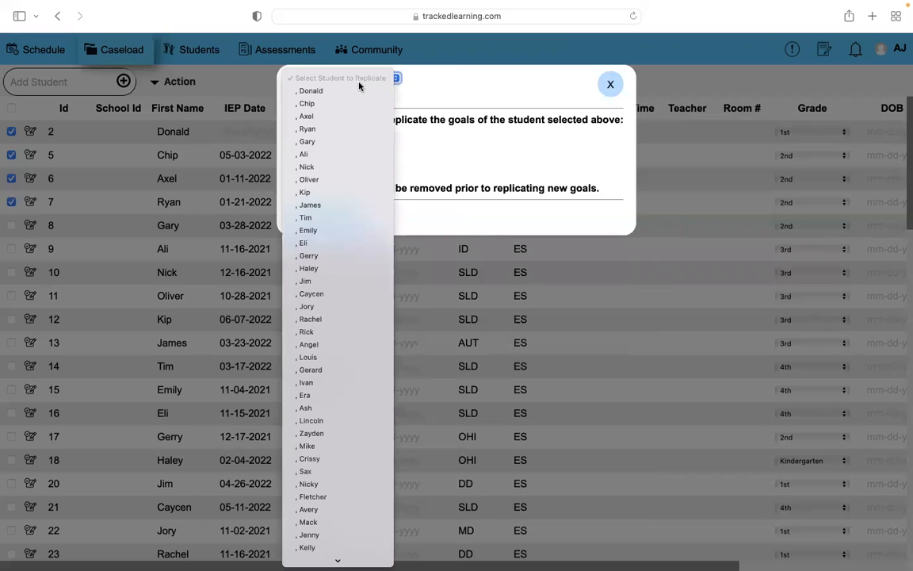
{"action": "left_click", "coordinate": [320, 346]}
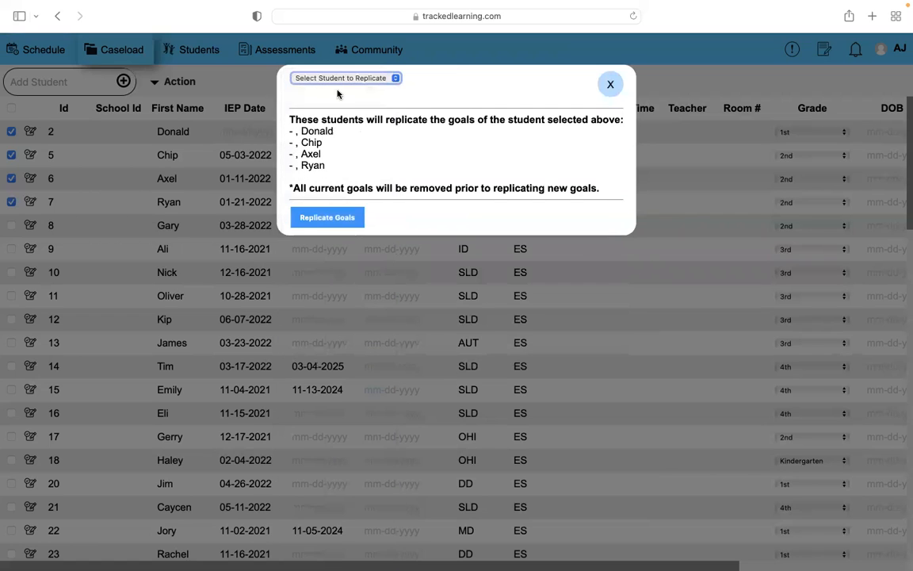
{"action": "left_click", "coordinate": [338, 79]}
{"action": "left_click", "coordinate": [317, 117]}
Pick another source student to view the goals available for replication, then close the dialog.
{"action": "left_click", "coordinate": [353, 80]}
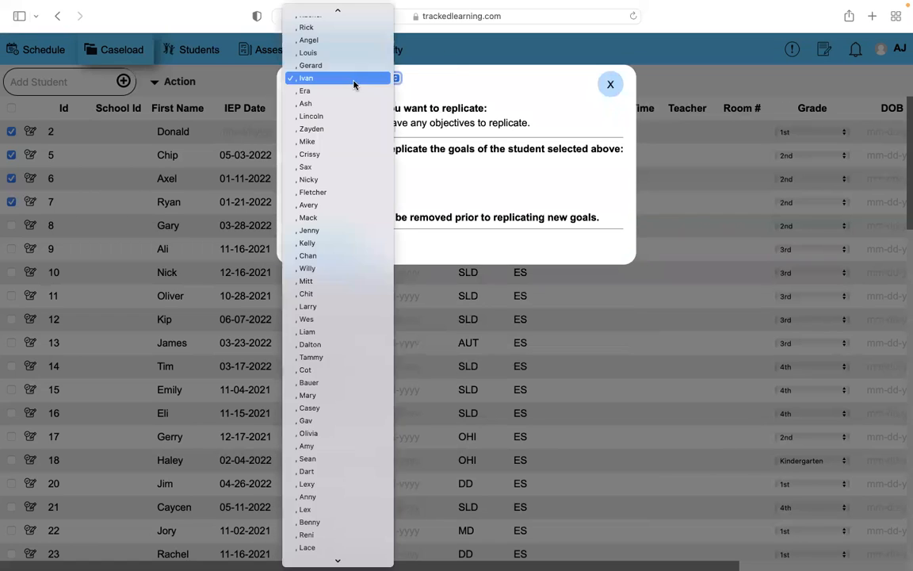
{"action": "left_click", "coordinate": [321, 167]}
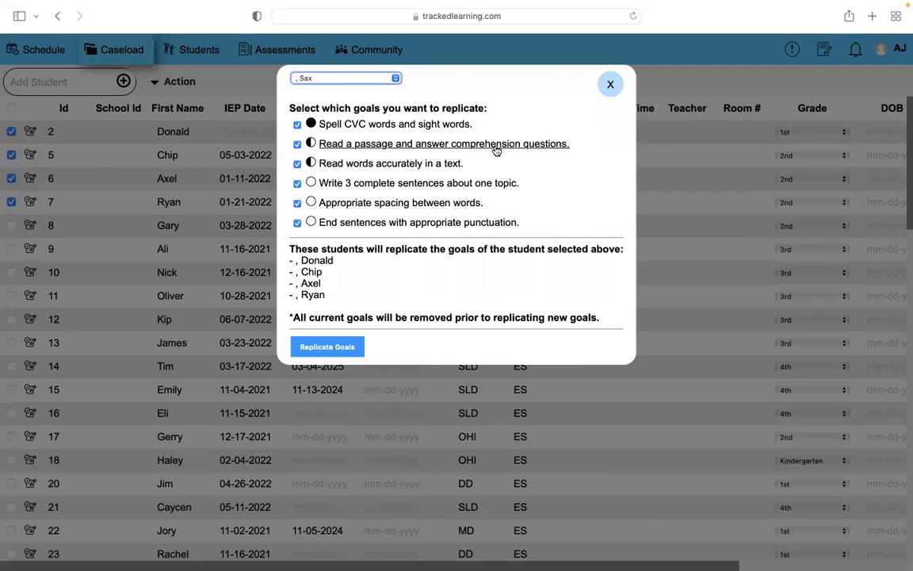
{"action": "left_click", "coordinate": [605, 87]}
Open Share Students for the selected students, enter a user's e-mail address, then close the dialog without sharing.
{"action": "left_click", "coordinate": [157, 82]}
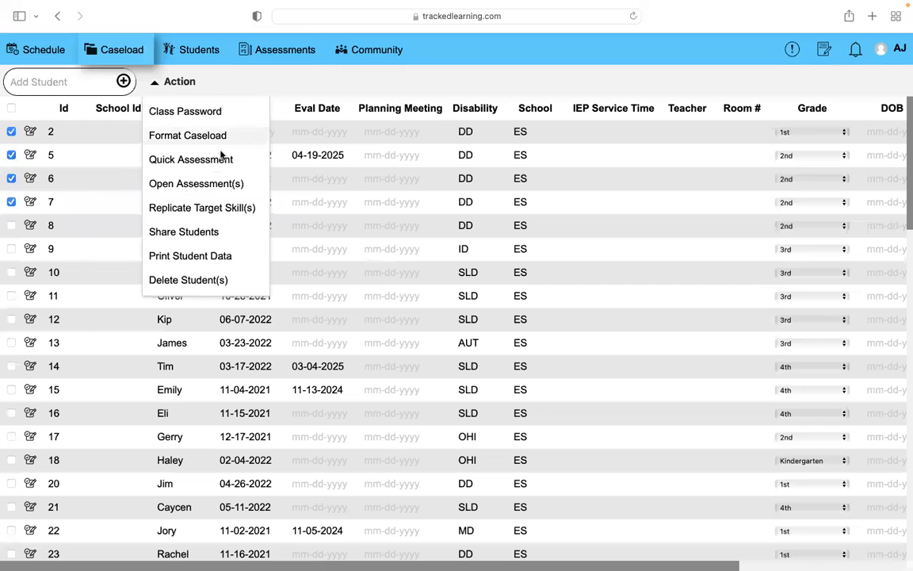
{"action": "left_click", "coordinate": [181, 232]}
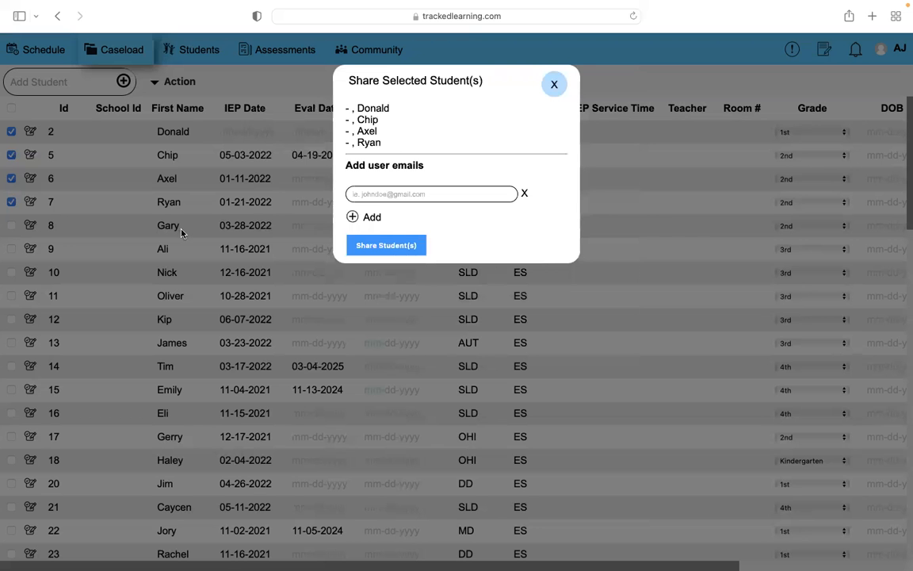
{"action": "left_click", "coordinate": [392, 197]}
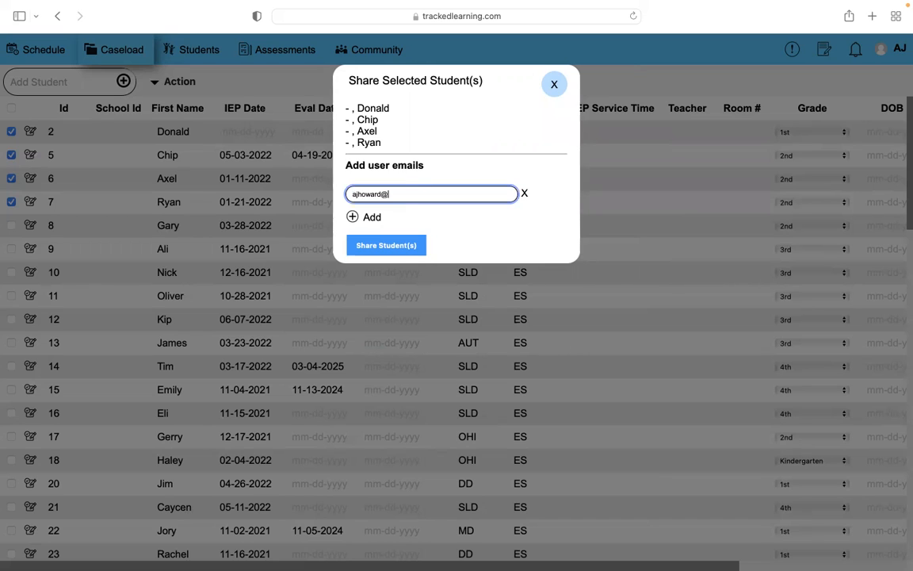
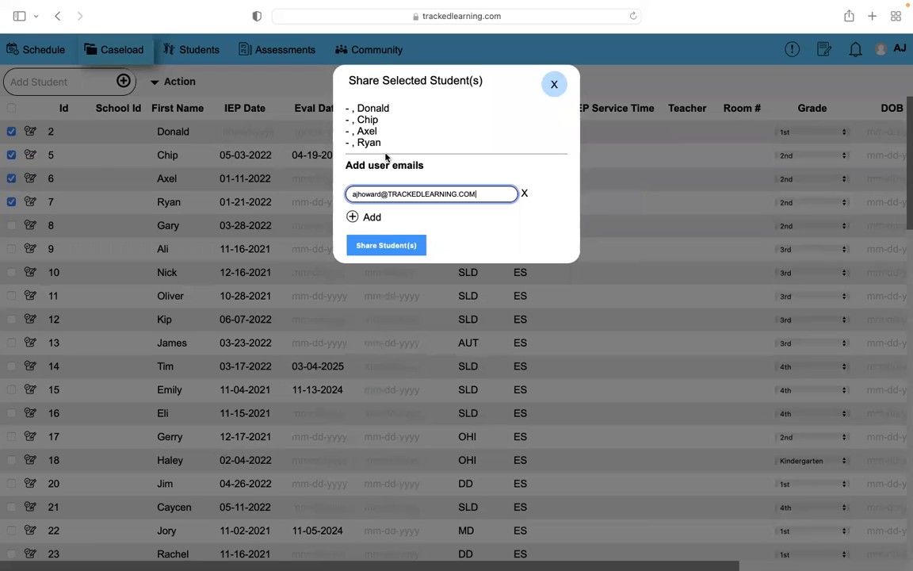
{"action": "left_click", "coordinate": [553, 83]}
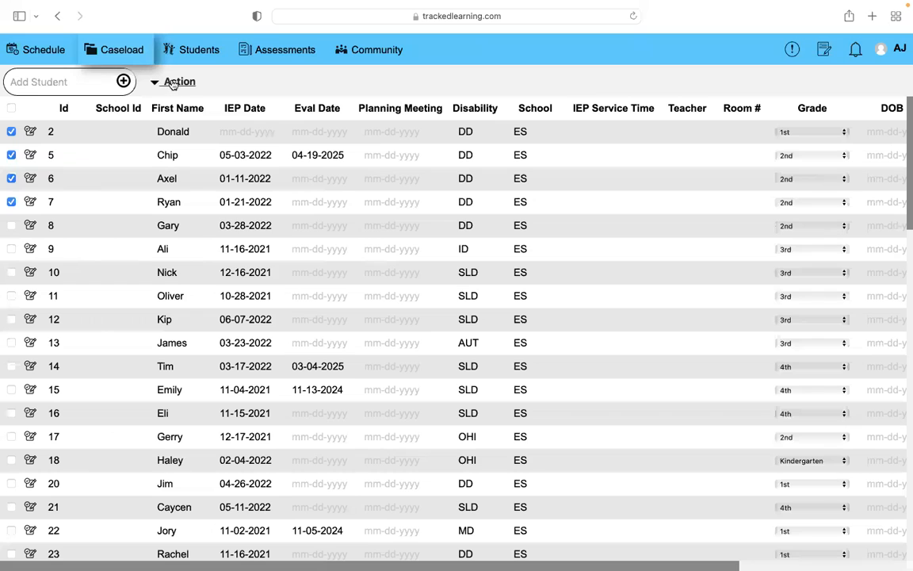
Open Print Student Data, uncheck School Id and Student Id, tick Goals, then close the dialog without printing.
{"action": "left_click", "coordinate": [171, 82]}
{"action": "left_click", "coordinate": [192, 257]}
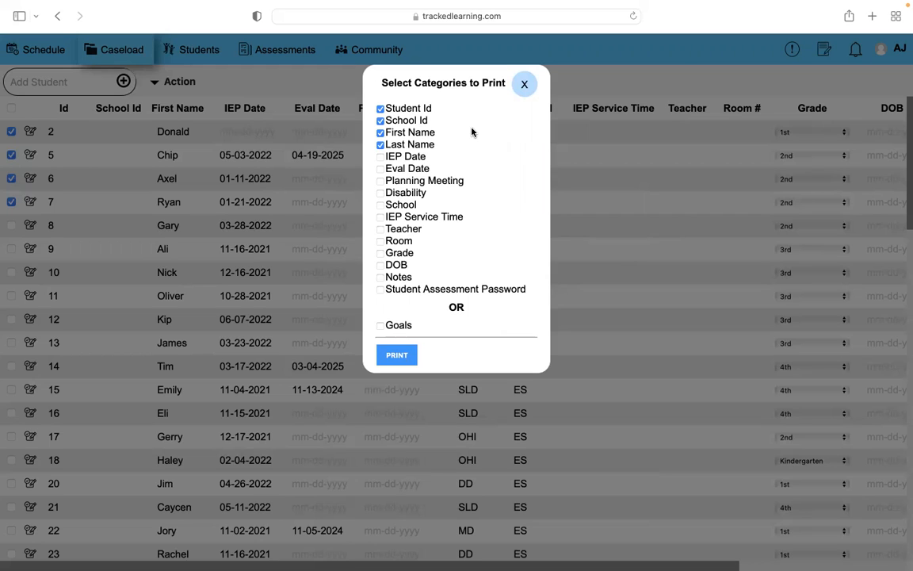
{"action": "left_click", "coordinate": [380, 121]}
{"action": "left_click", "coordinate": [381, 109]}
{"action": "left_click", "coordinate": [386, 327]}
{"action": "left_click", "coordinate": [519, 93]}
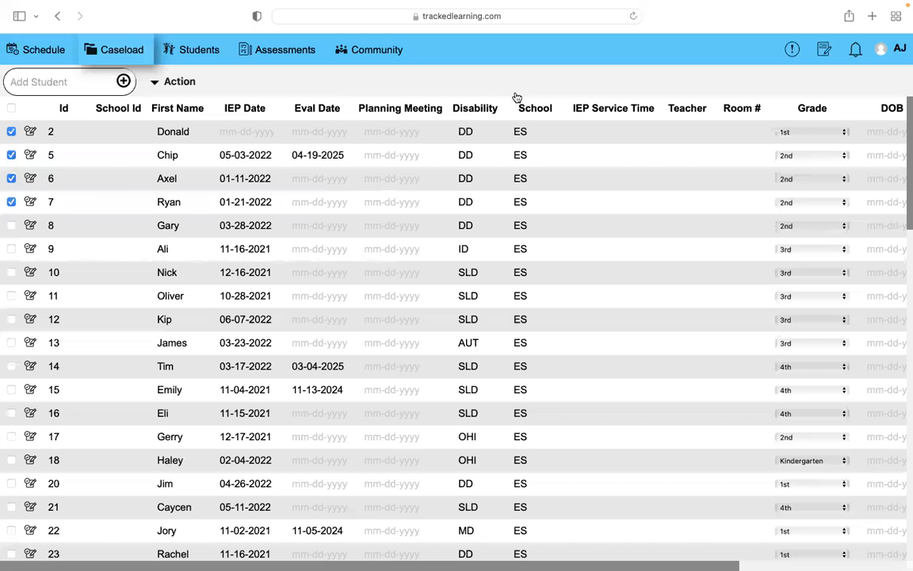
Open Delete Student(s) for the selected students and close the dialog without deleting.
{"action": "left_click", "coordinate": [166, 81]}
{"action": "left_click", "coordinate": [161, 282]}
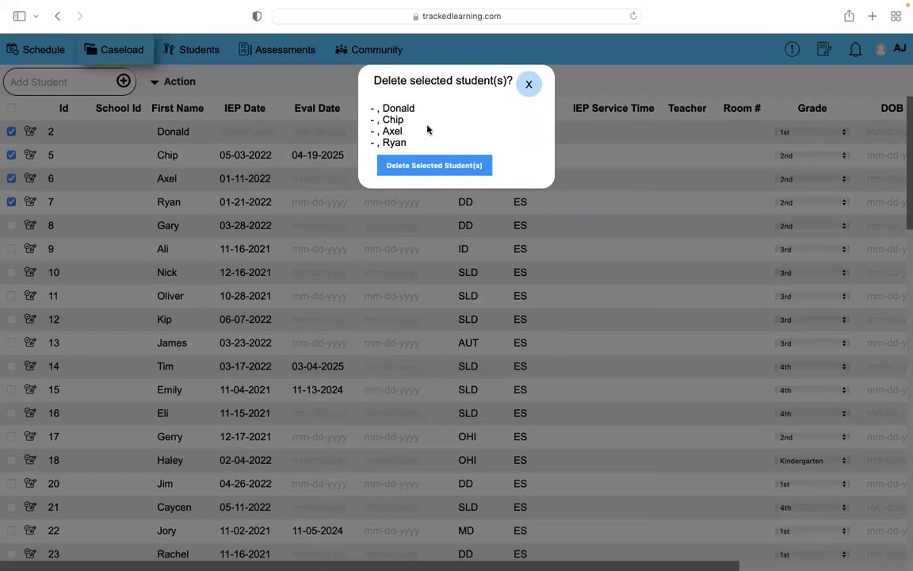
{"action": "left_click", "coordinate": [525, 85]}
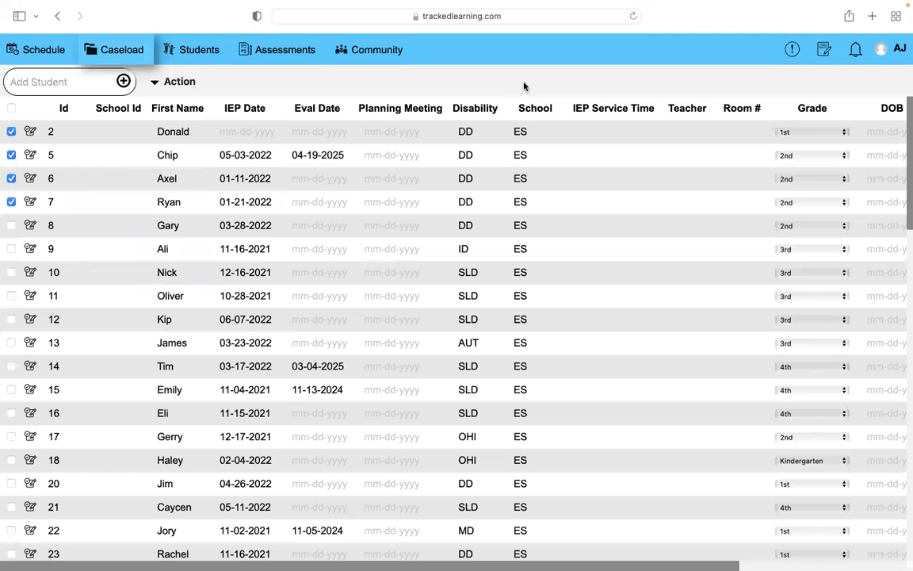
{"action": "left_click", "coordinate": [181, 82]}
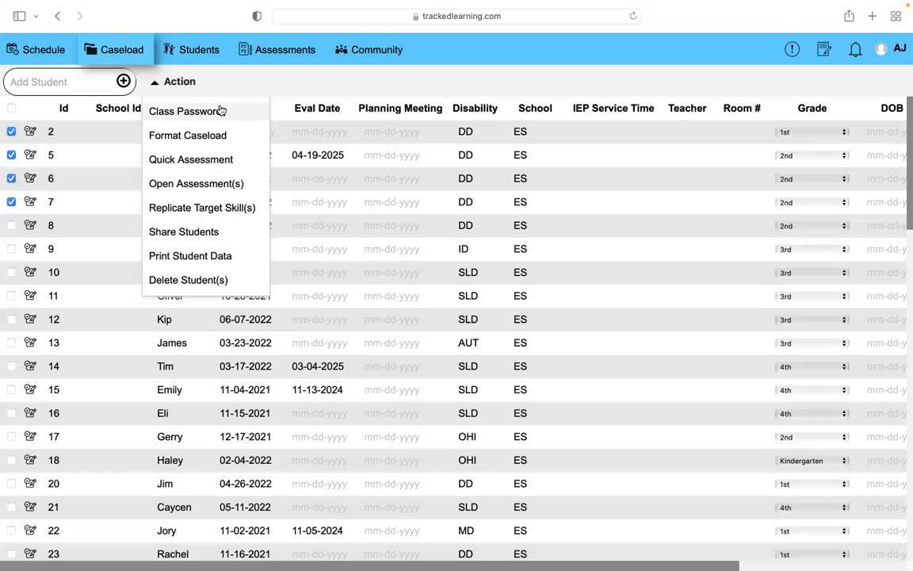
{"action": "mouse_move", "coordinate": [539, 5]}
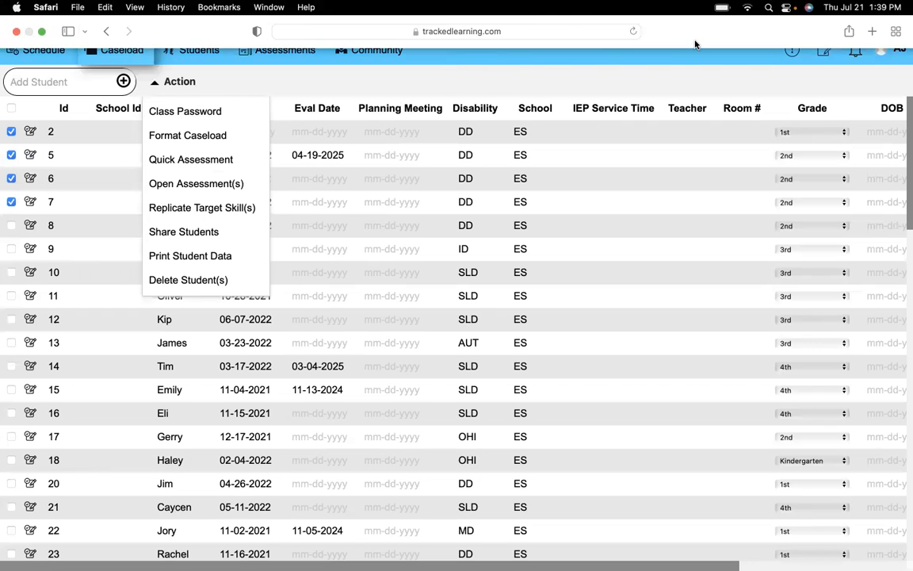
{"action": "left_click", "coordinate": [602, 87]}
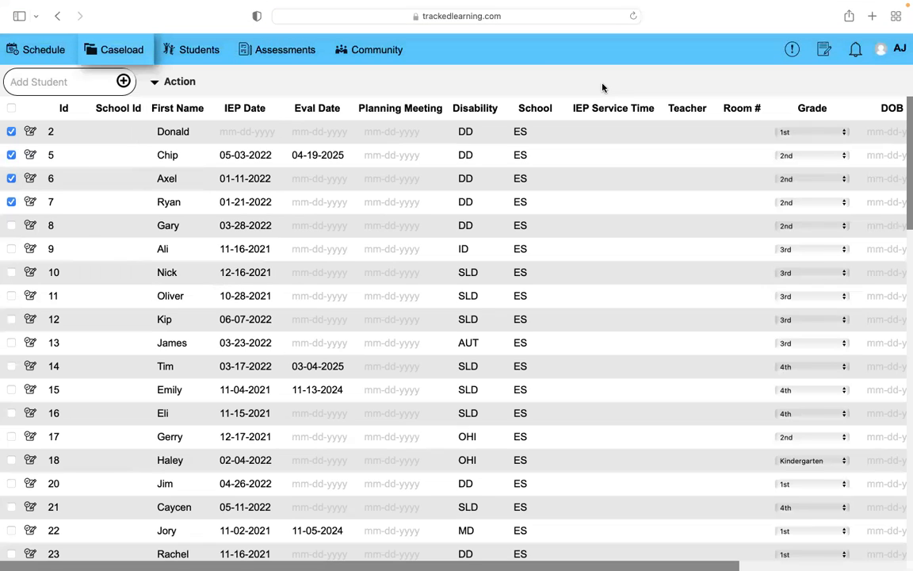